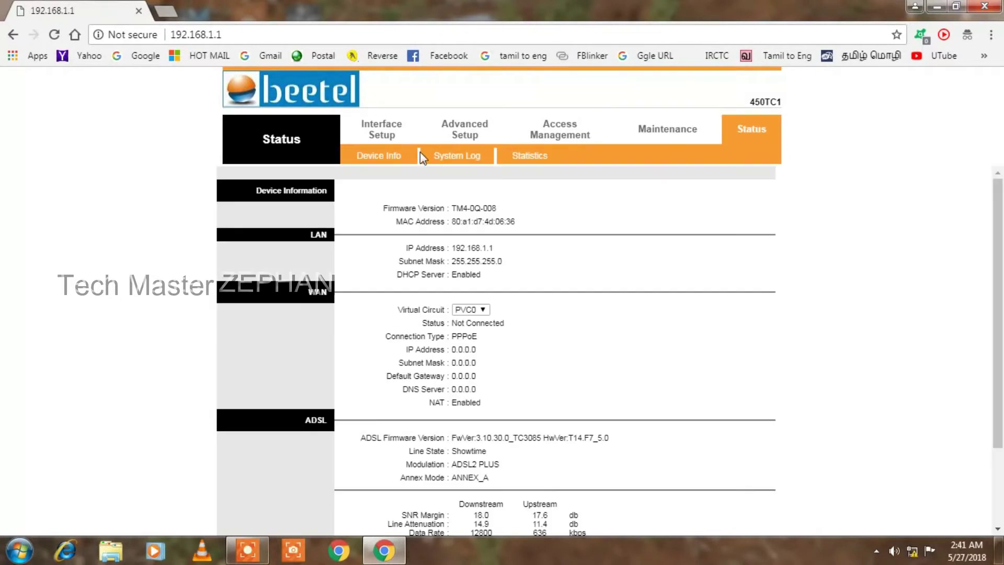
left_click(170, 14)
left_click(144, 56)
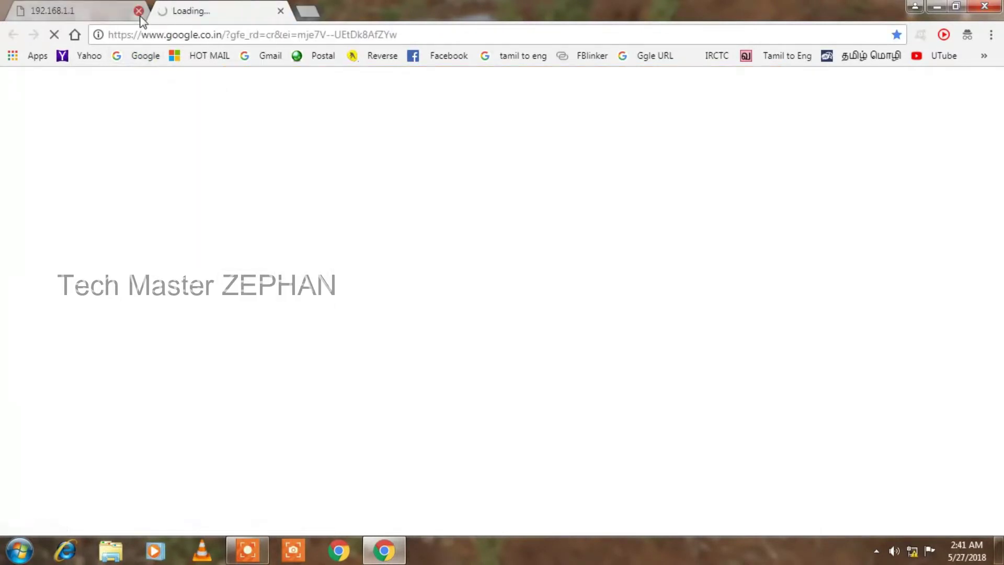
left_click(310, 10)
left_click(280, 52)
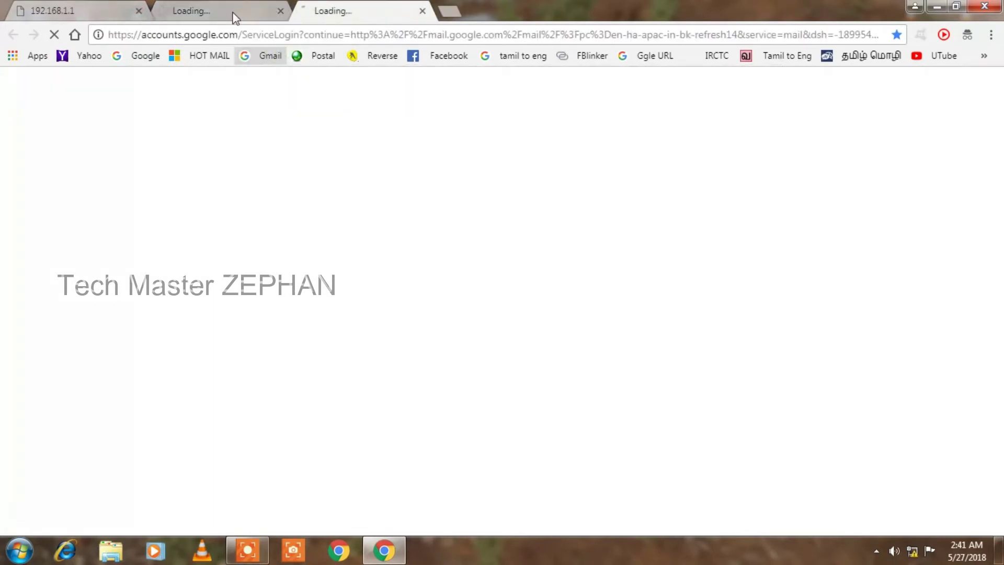
left_click(230, 2)
left_click(362, 2)
left_click(238, 9)
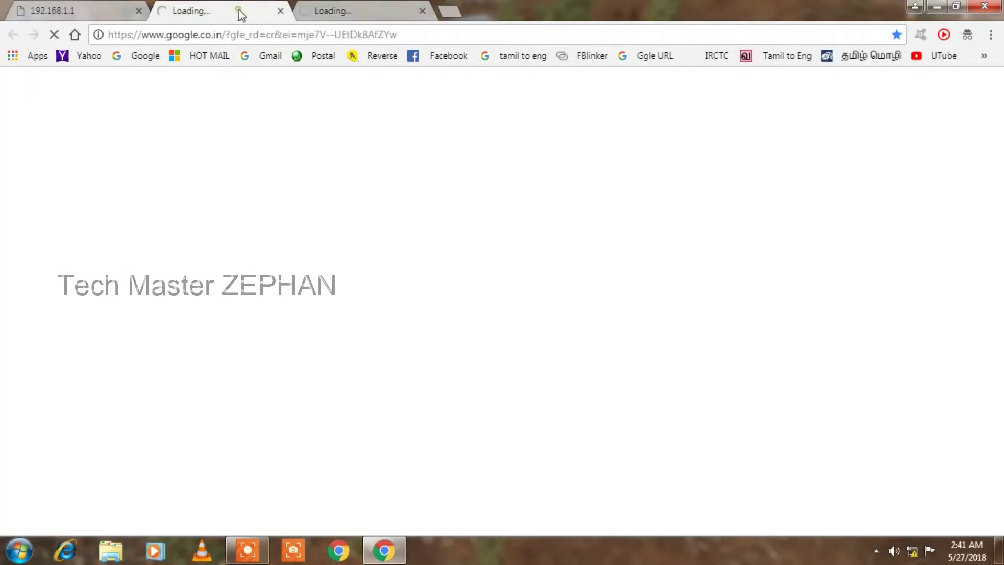
key("ctrl+Tab")
left_click(93, 11)
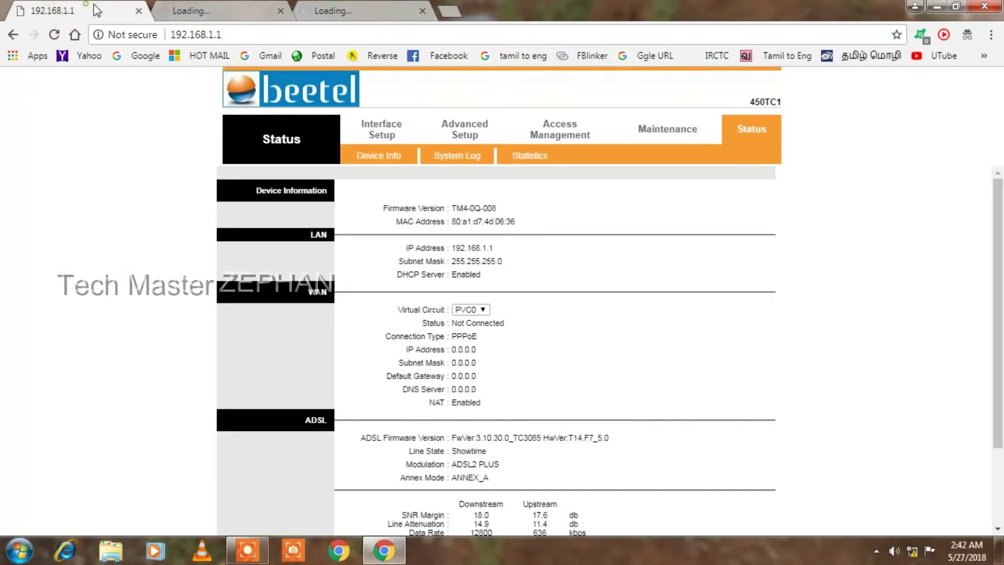
left_click(140, 12)
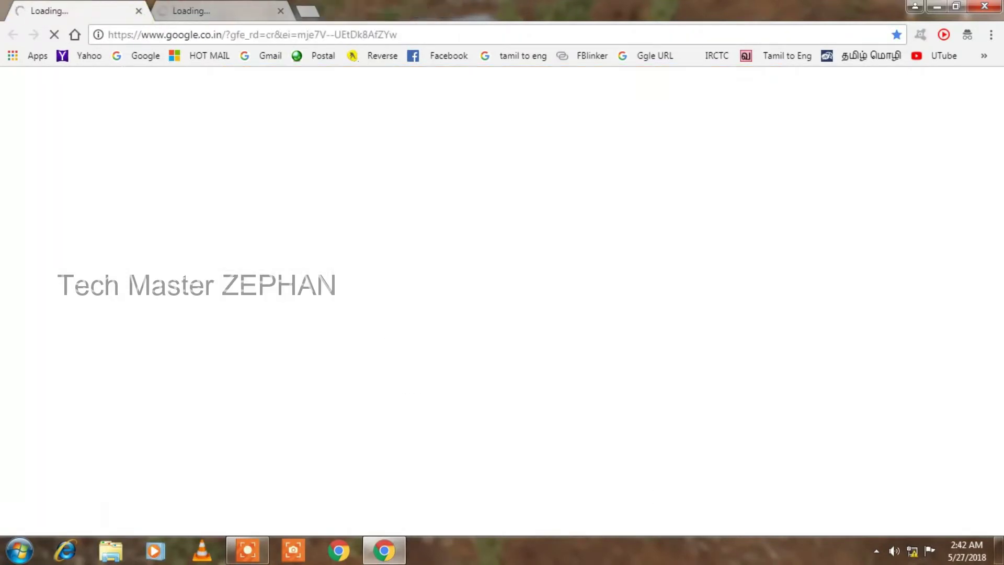
left_click(912, 553)
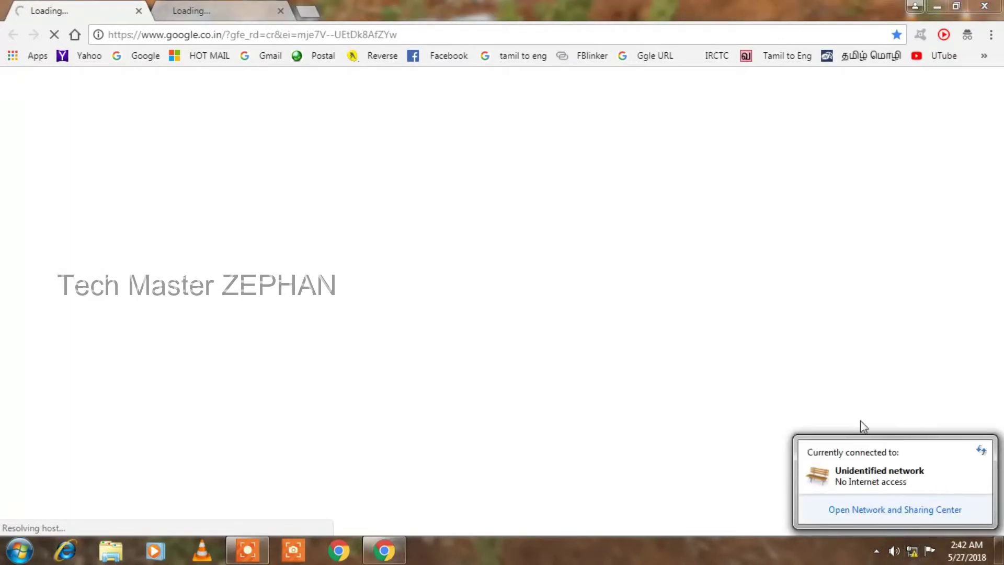
left_click(293, 35)
type("192")
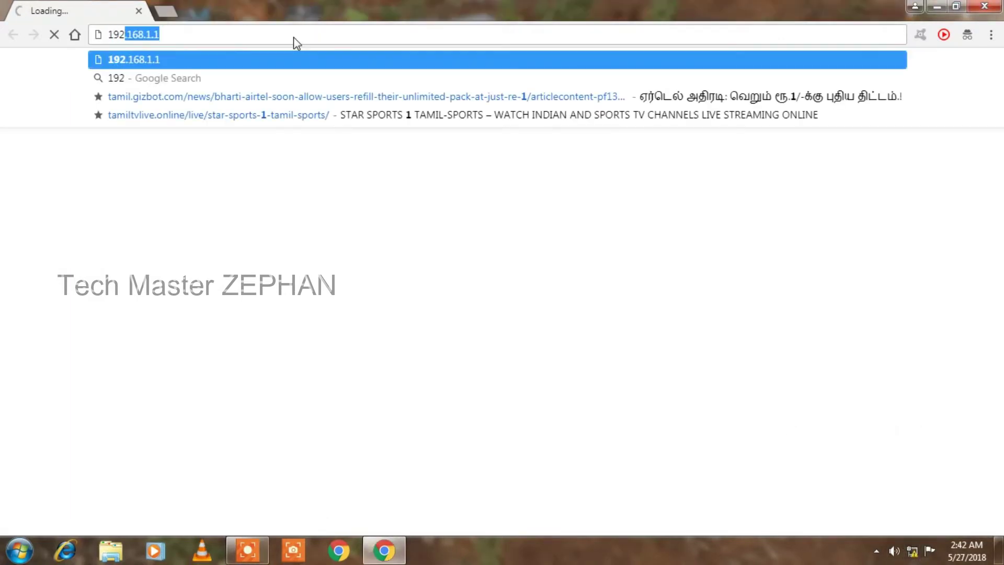
type(".168.1.1")
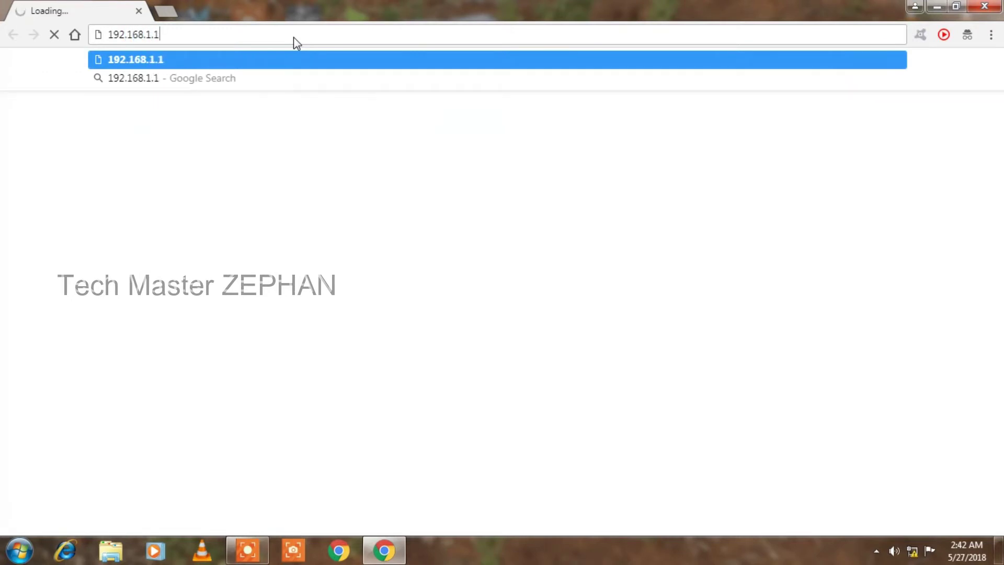
key("Return")
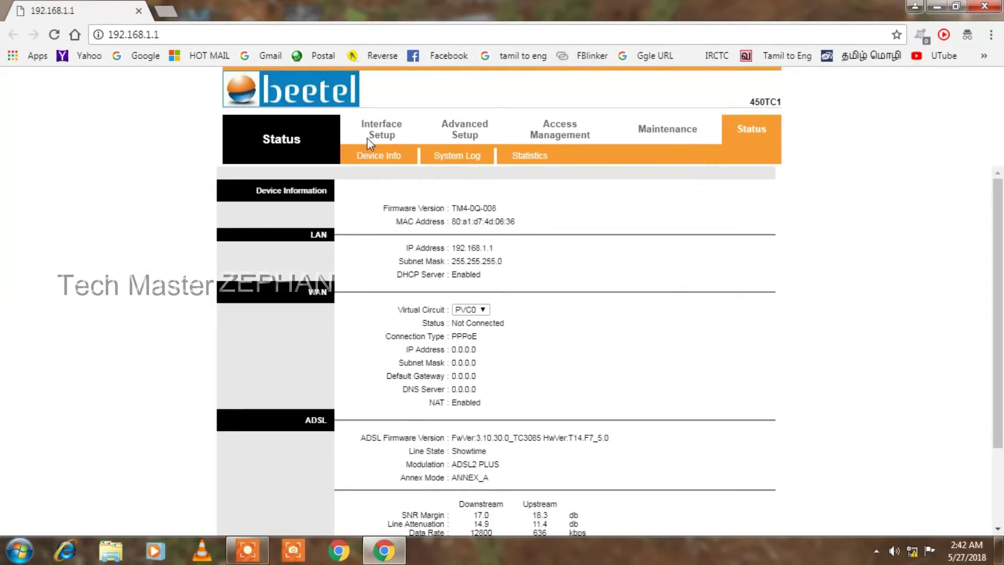
Open Interface Setup > Internet and review the PVCs Summary list of ATM virtual circuits
left_click(395, 136)
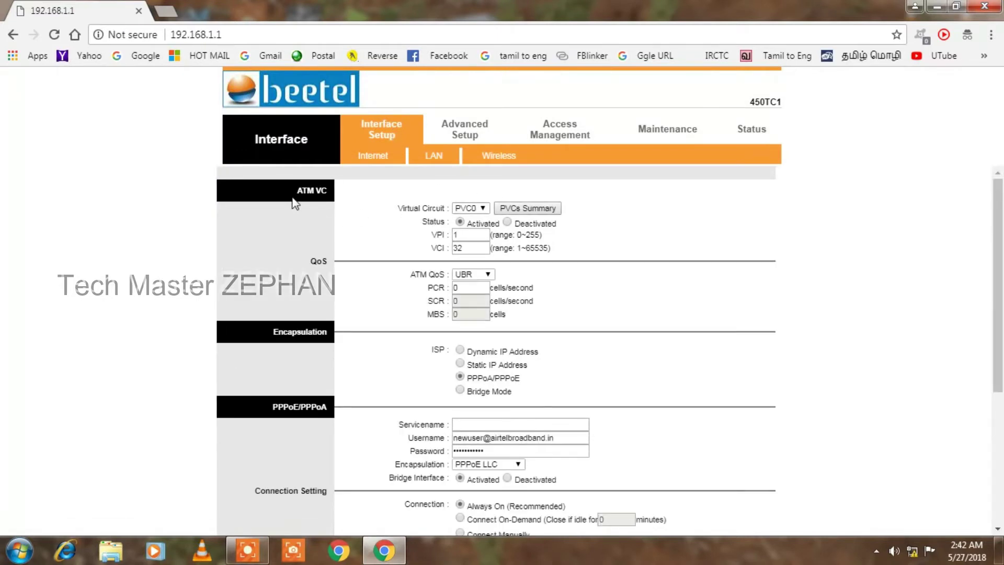
left_click_drag(294, 198, 327, 205)
left_click(527, 210)
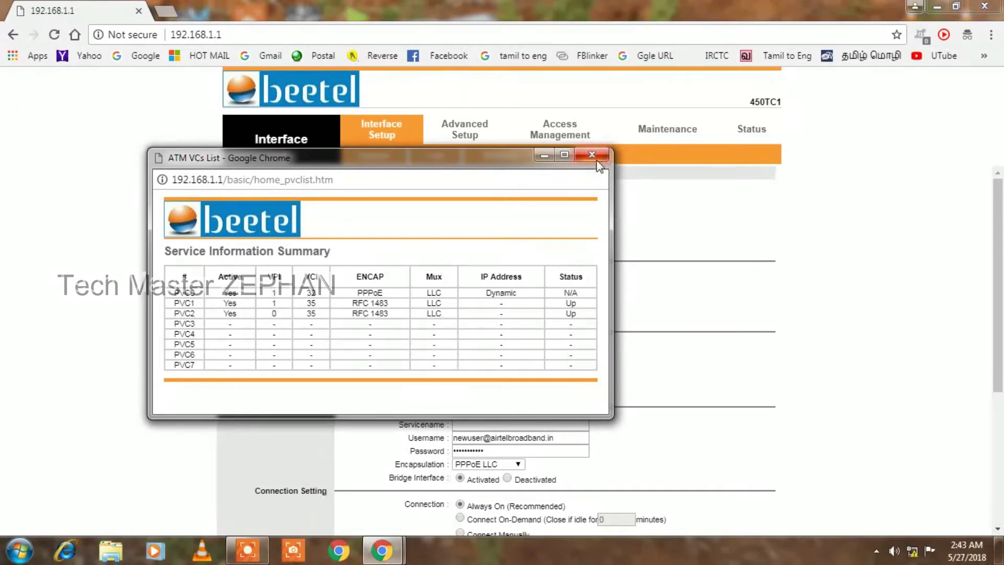
left_click_drag(575, 307, 564, 312)
left_click(586, 313)
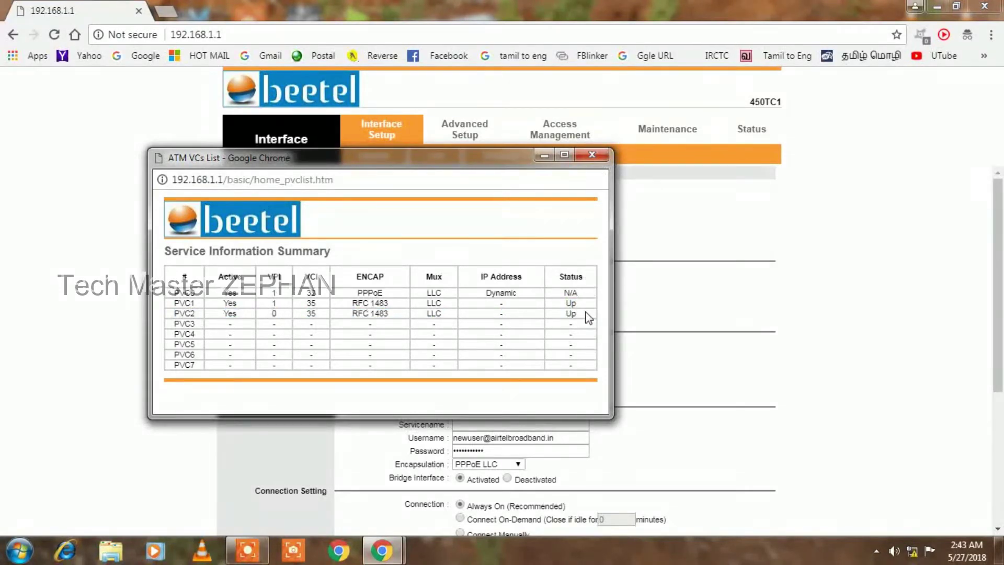
left_click(595, 154)
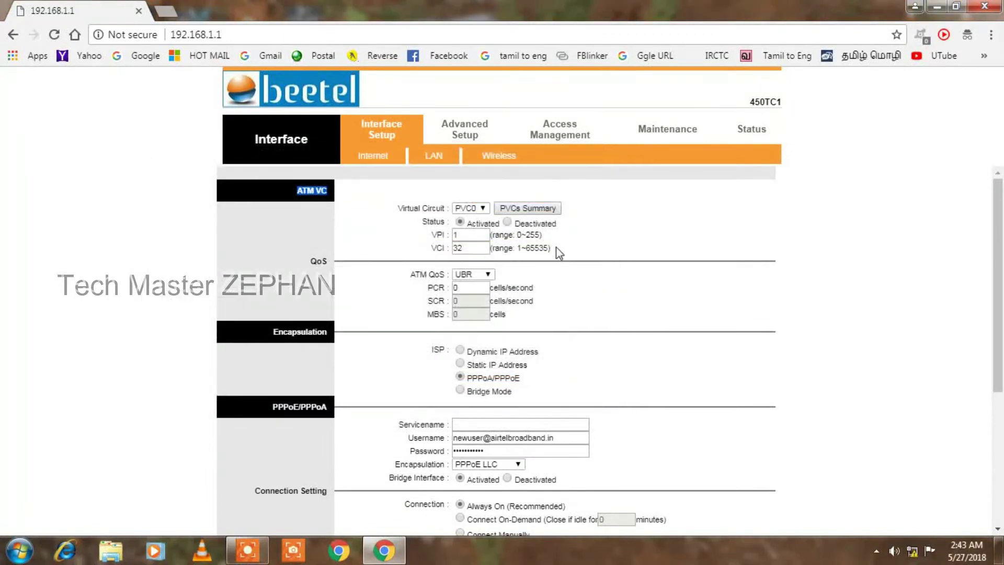
Switch to virtual circuit PVC2, decline Chrome's password save, and set ISP to PPPoA/PPPoE
left_click(485, 210)
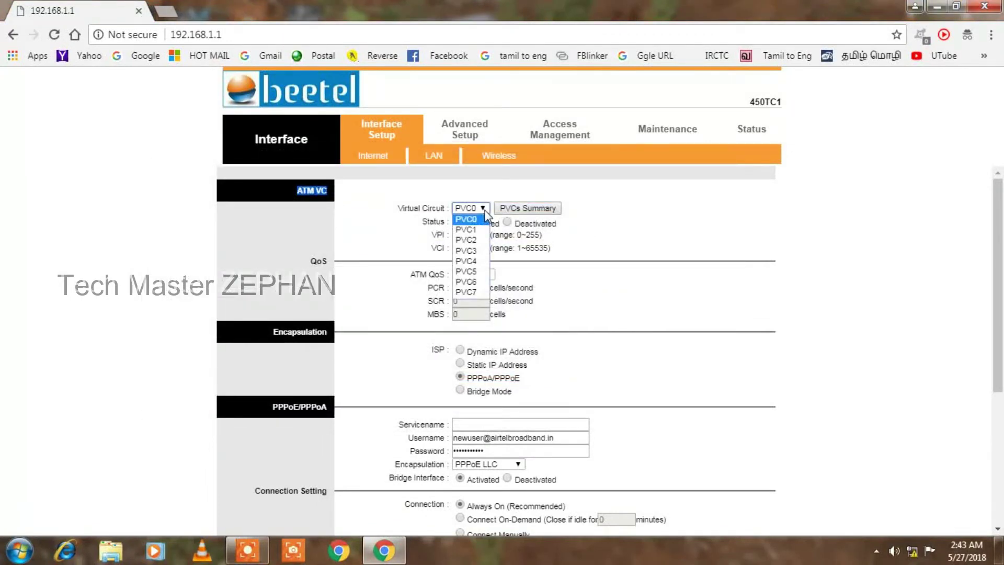
left_click(480, 241)
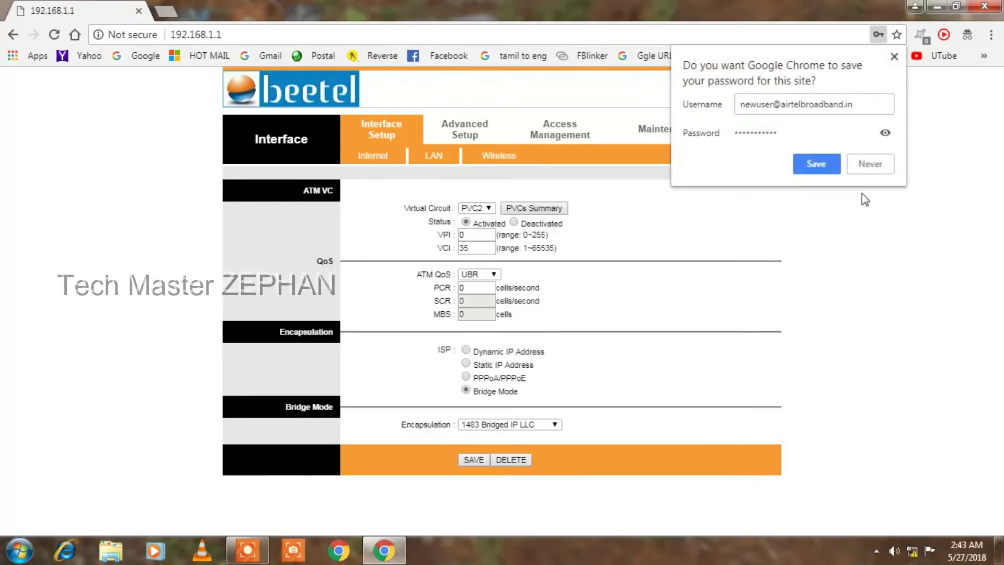
left_click(866, 169)
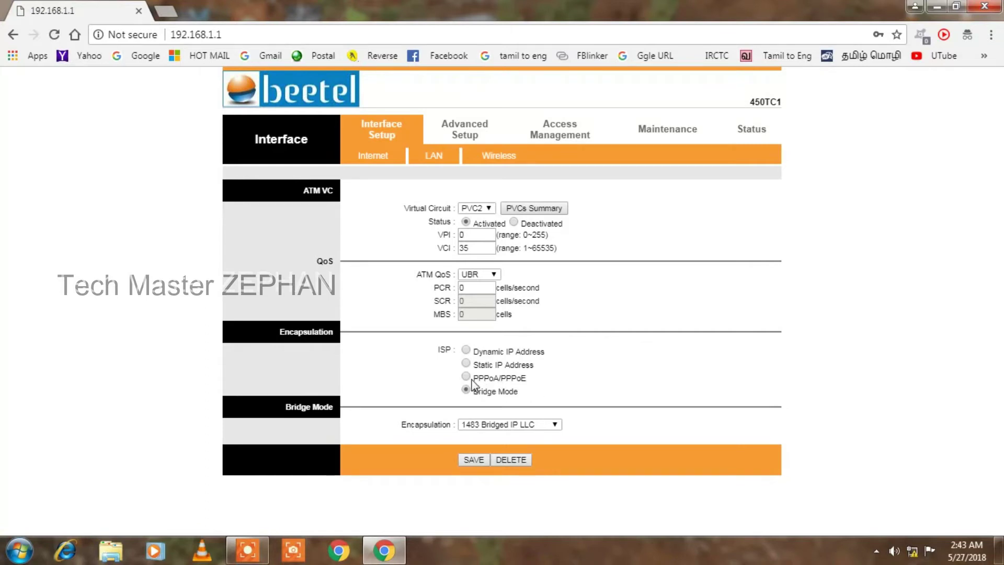
left_click(466, 377)
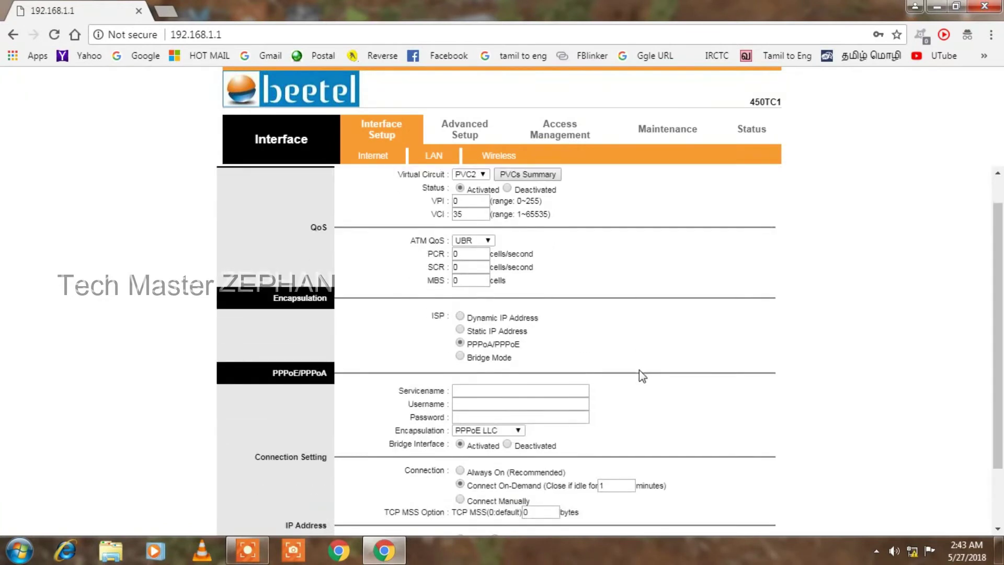
Enter PPPoE service name bsnl, the account username and the account password
scroll(639, 369, "down", 2)
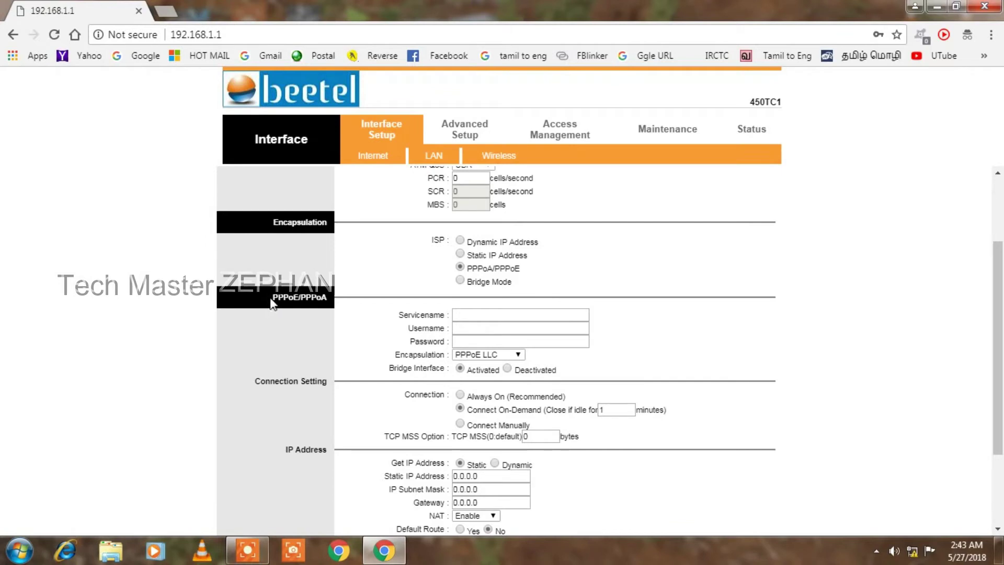
left_click(504, 315)
type("bsnl")
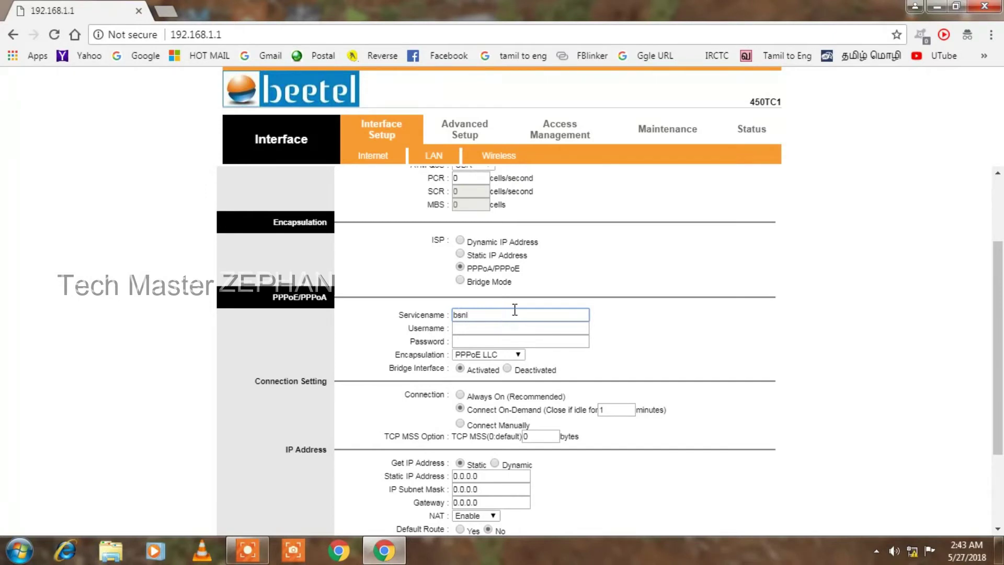
left_click(536, 328)
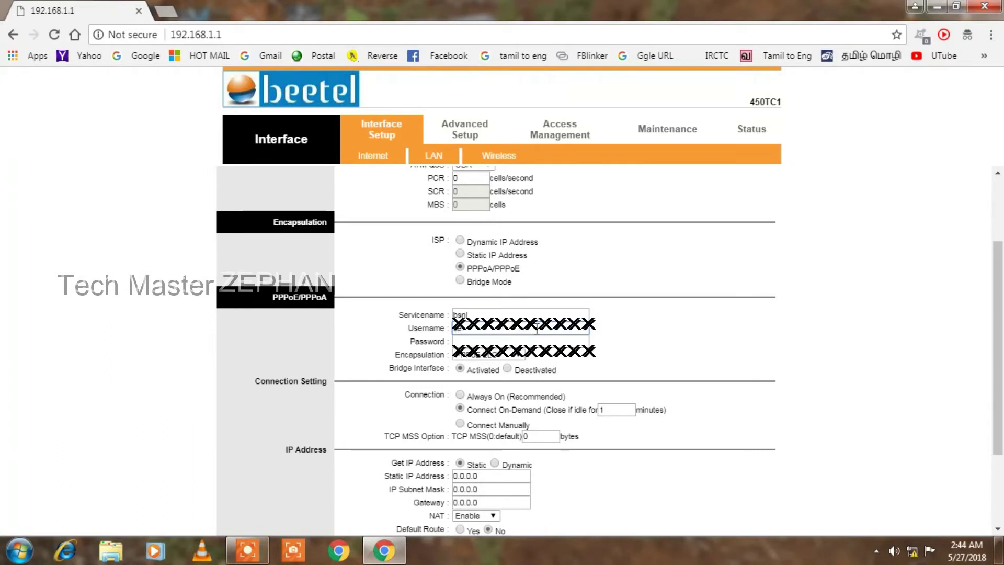
left_click(531, 340)
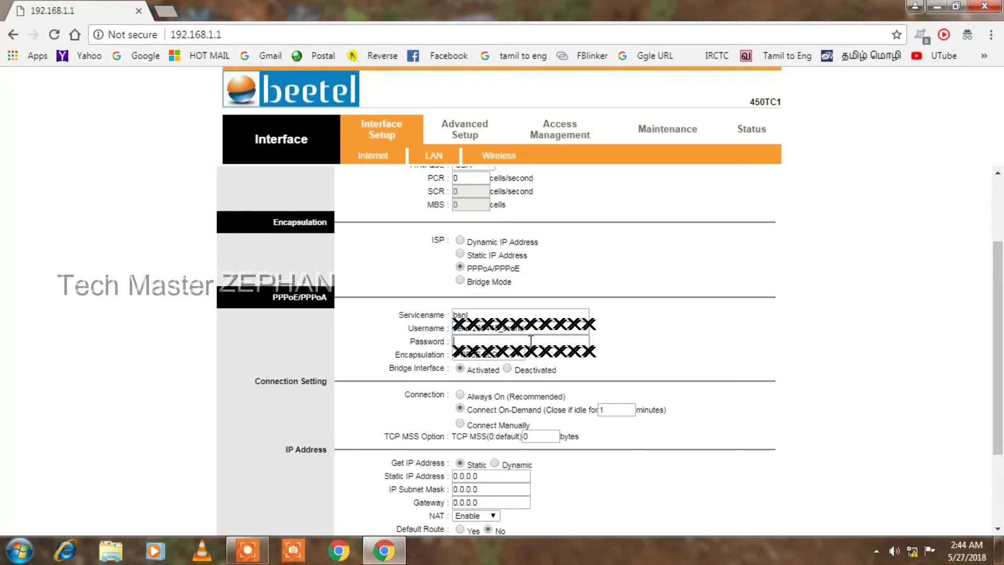
type("*******")
Deactivate the bridge interface and set the connection to Always On (Recommended)
scroll(618, 350, "down", 1)
left_click(508, 295)
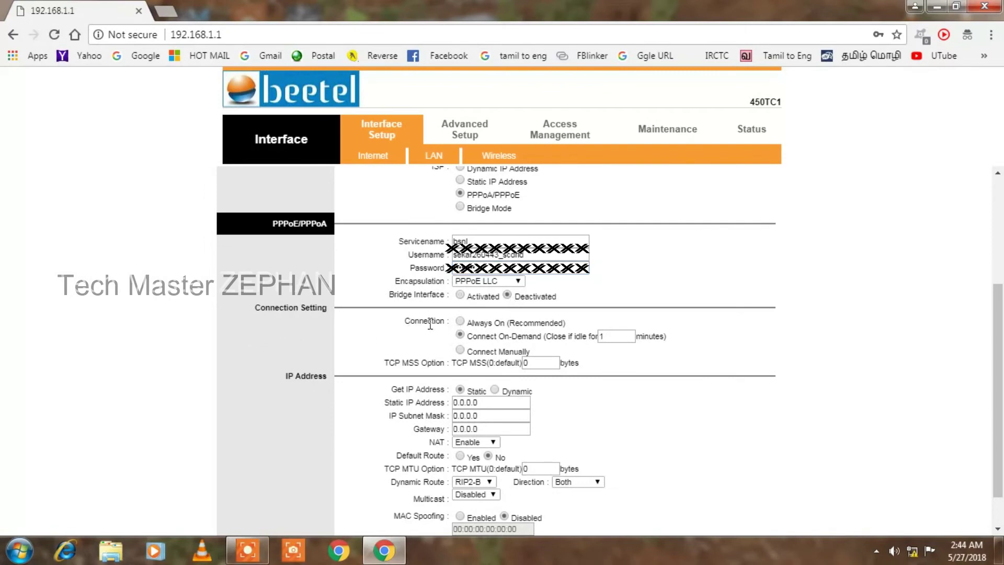
left_click(459, 321)
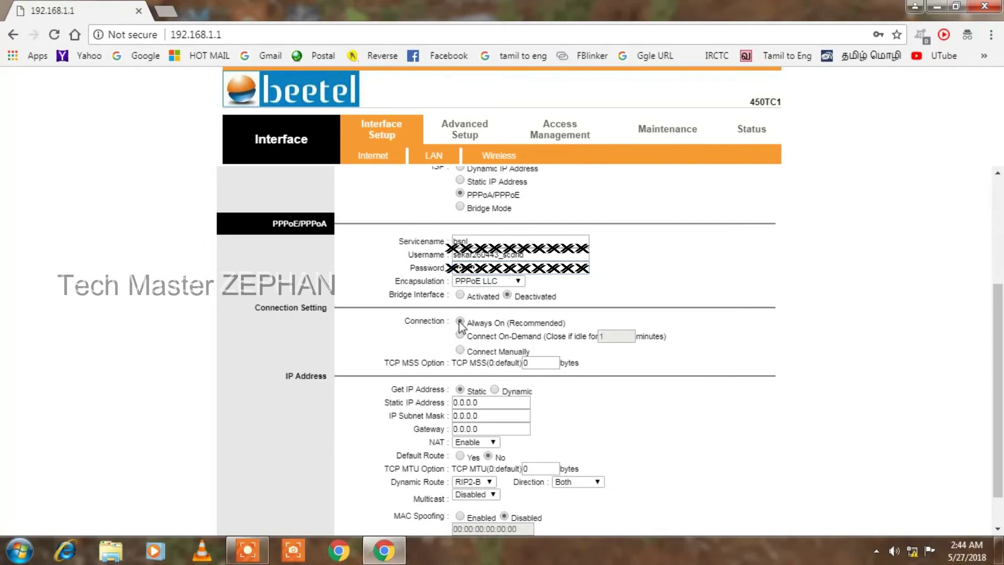
Set IP Address to Dynamic and Default Route to Yes, then save PVC2's PPPoE settings
scroll(570, 348, "down", 1)
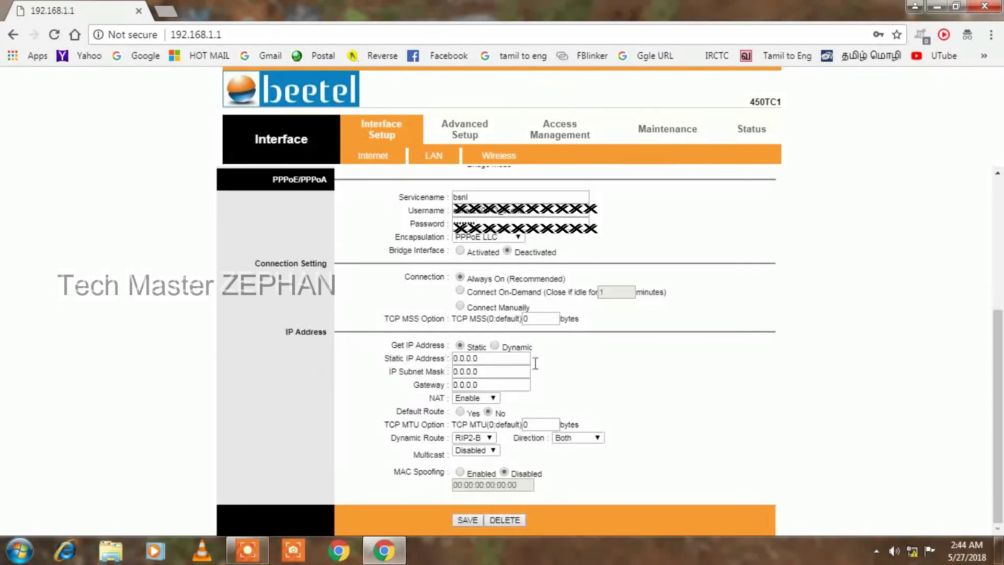
left_click(494, 347)
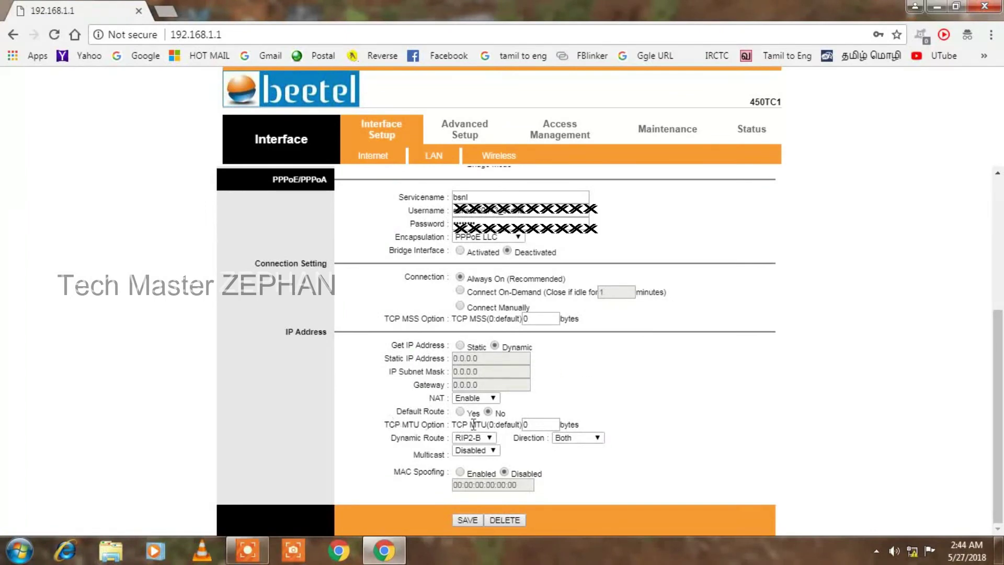
left_click(461, 412)
scroll(643, 435, "up", 5)
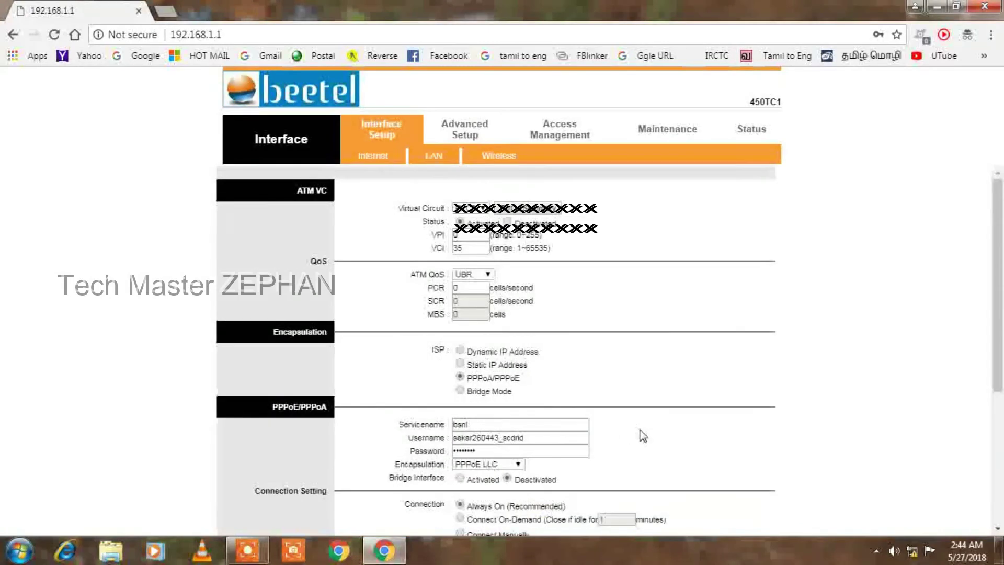
scroll(610, 382, "down", 5)
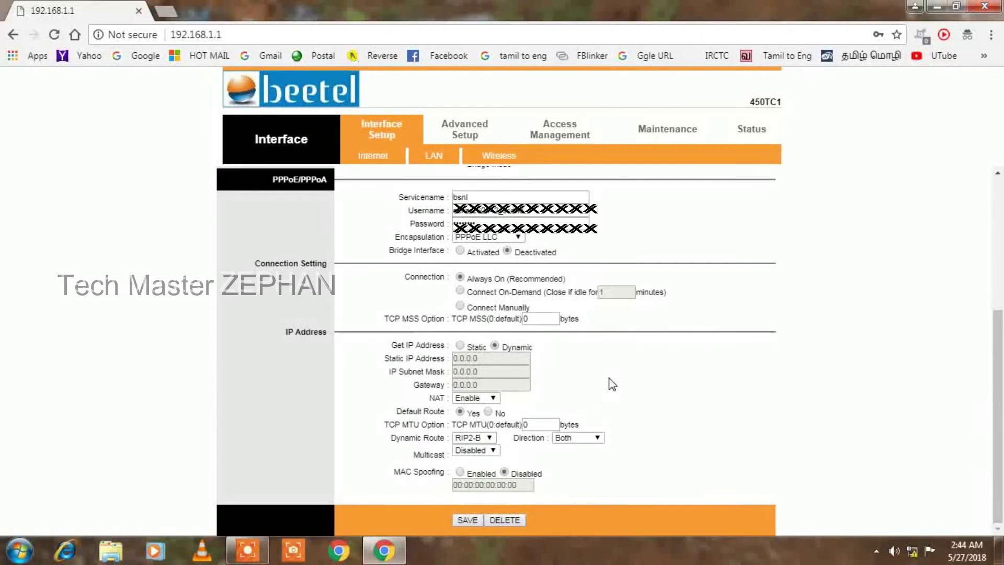
left_click(468, 520)
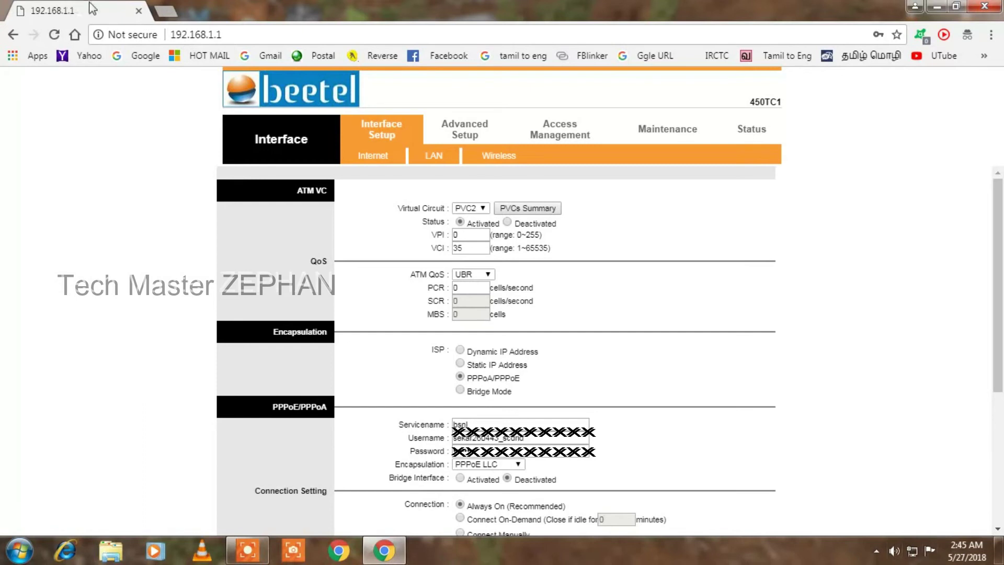
In a new tab, load the Facebook, Google and Hotmail bookmarks to test browsing
left_click(166, 11)
left_click(419, 62)
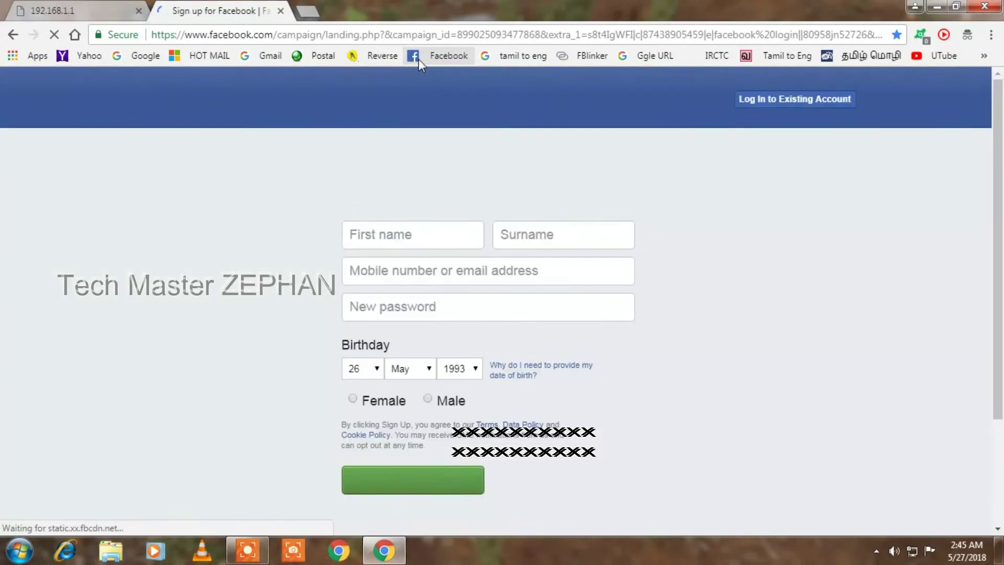
left_click(129, 61)
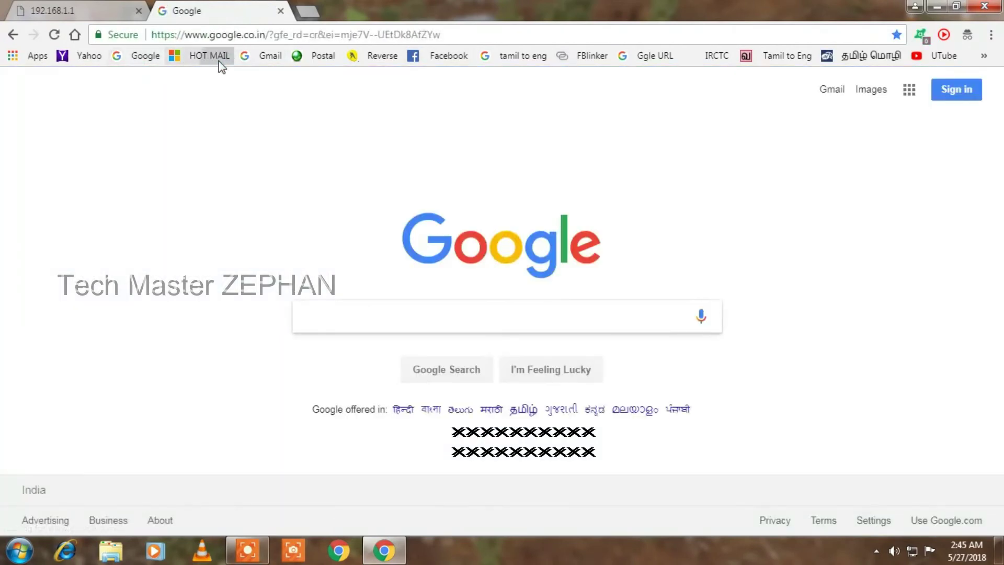
left_click(219, 61)
Switch between the Microsoft sign-in tab and the router tab, ending on the 192.168.1.1 settings
left_click(79, 6)
left_click(219, 6)
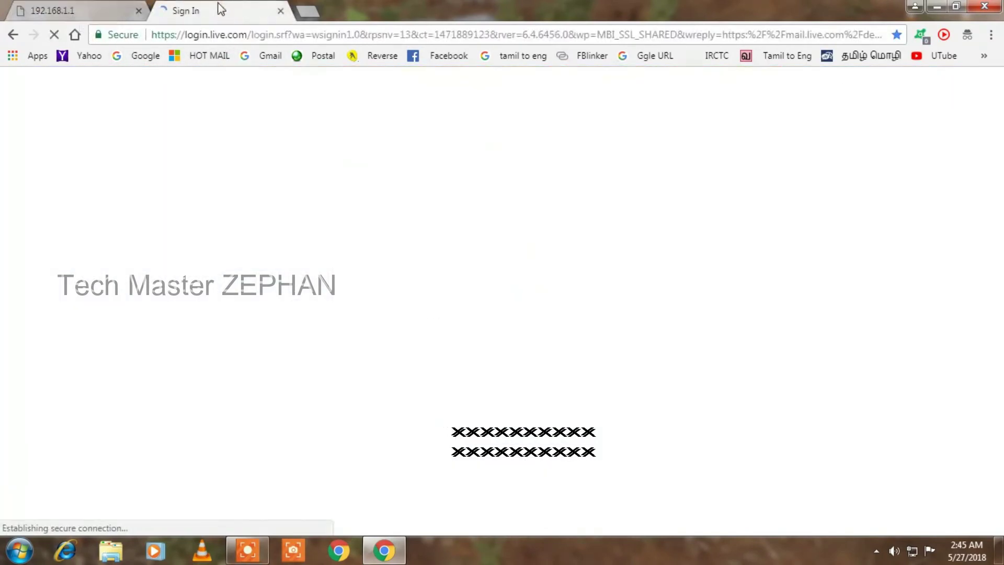
left_click(79, 6)
left_click(228, 6)
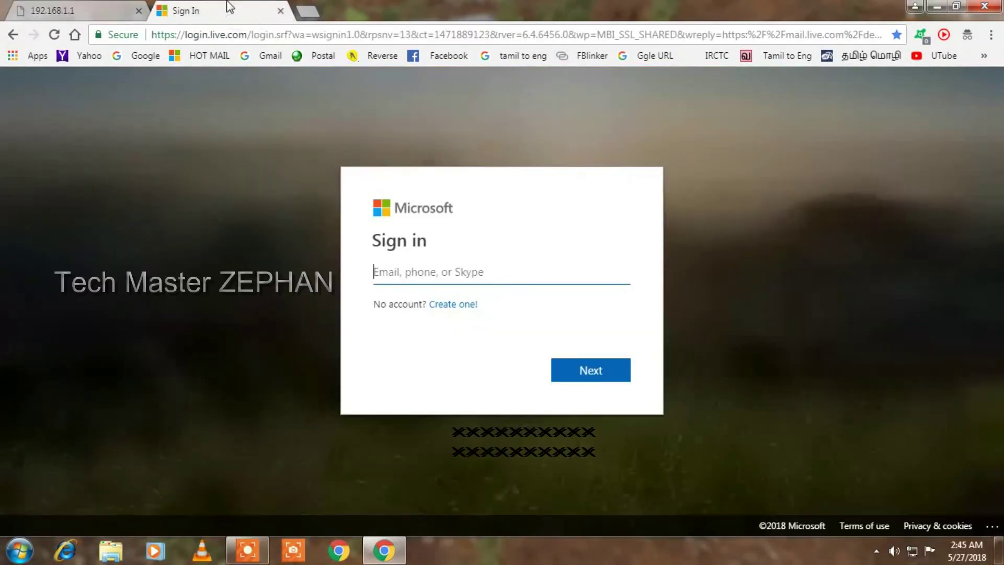
left_click(67, 7)
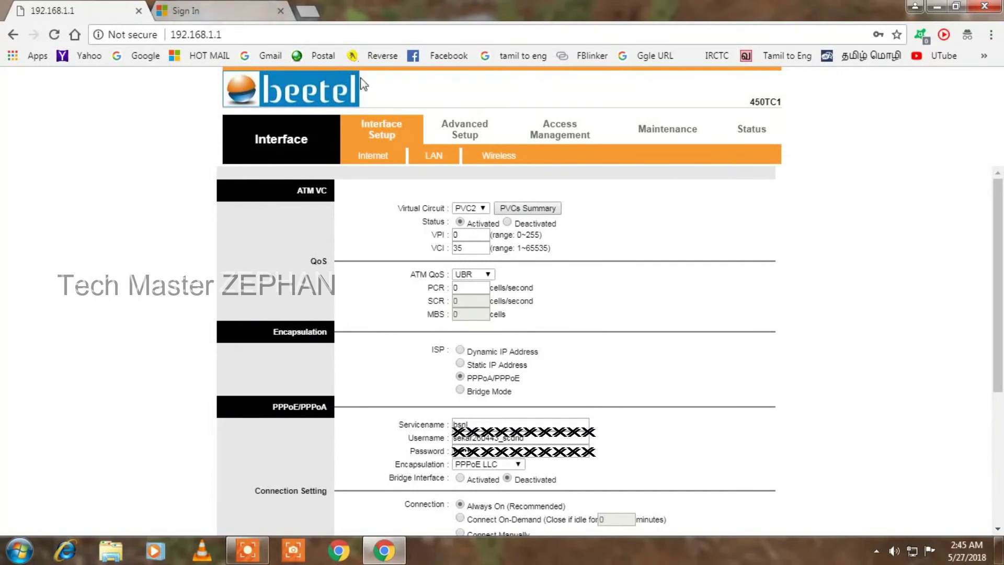
Rename the wireless SSID from Airtel to bsnl and save the wireless settings
left_click(495, 160)
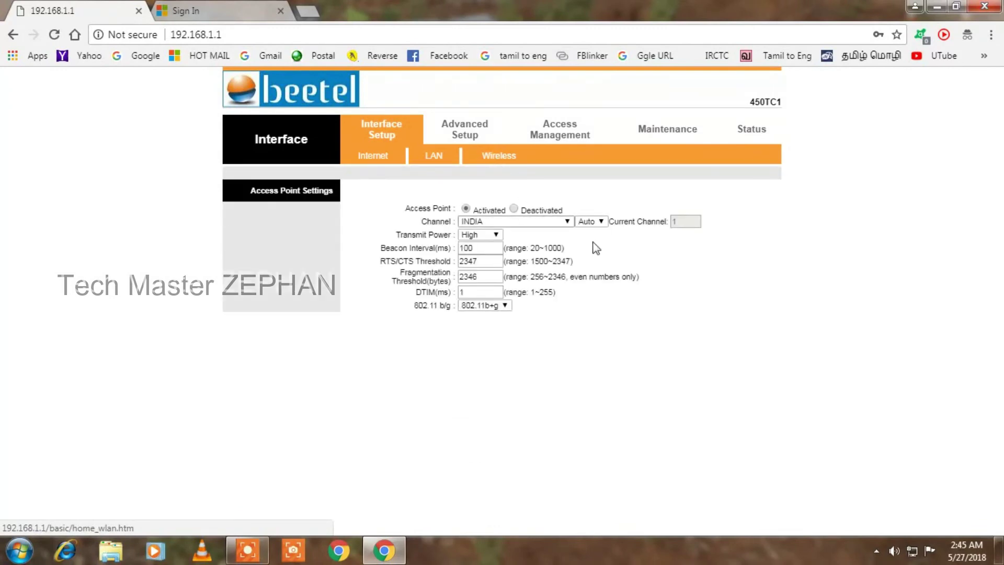
scroll(621, 304, "down", 3)
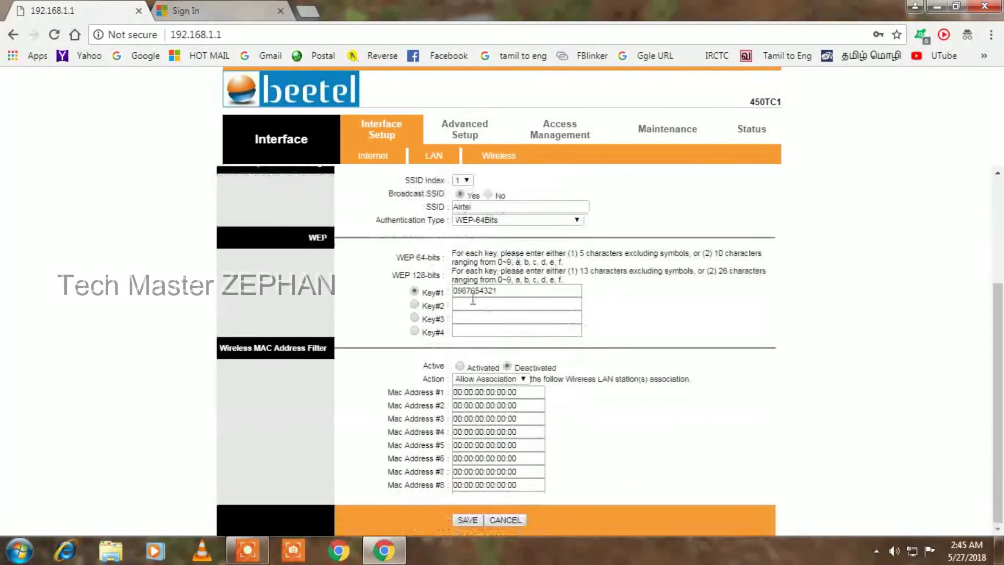
scroll(486, 296, "up", 1)
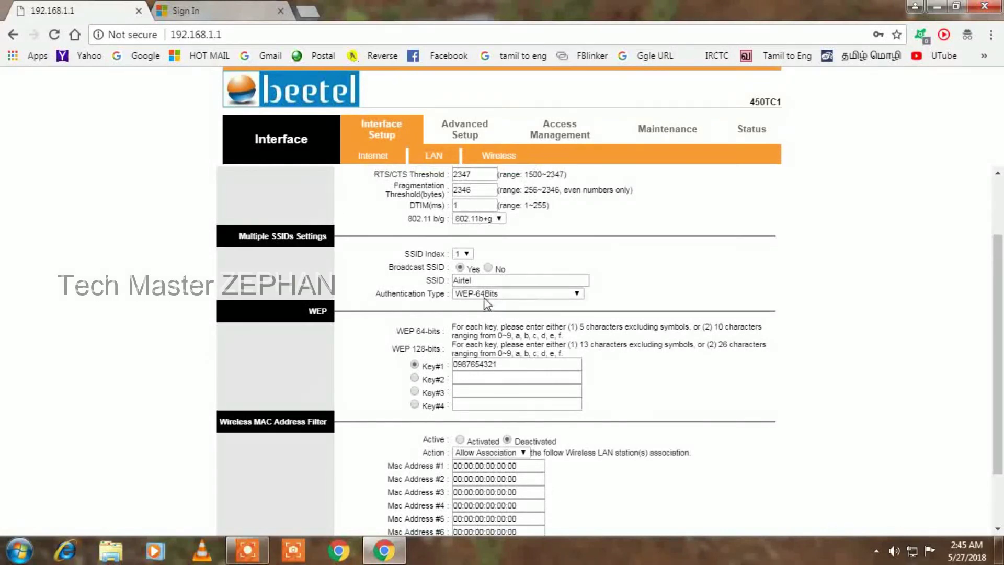
left_click_drag(480, 282, 407, 288)
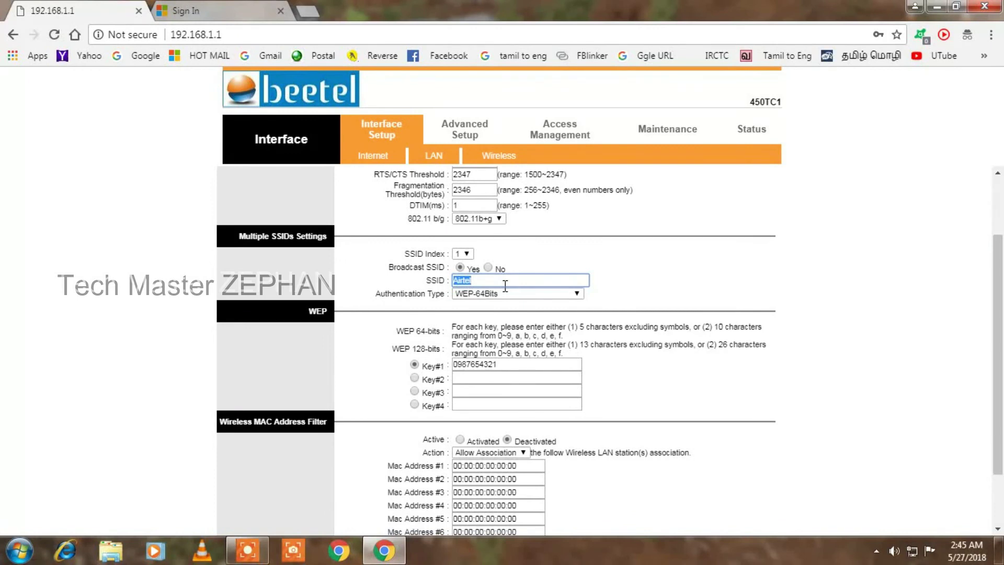
type("bsnl")
scroll(532, 320, "down", 3)
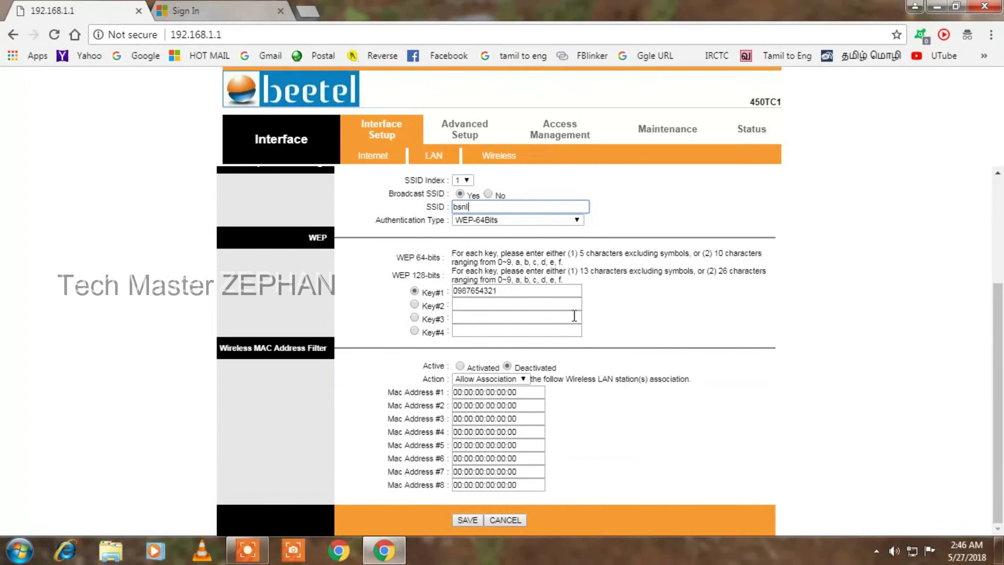
left_click(470, 520)
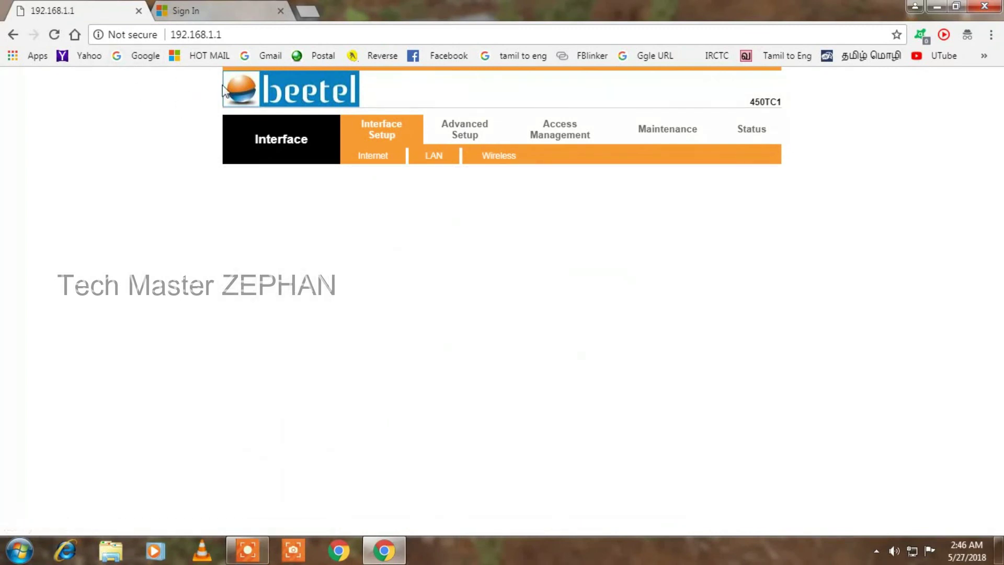
Load the Google homepage in the other tab and close the 192.168.1.1 router tab
left_click(193, 9)
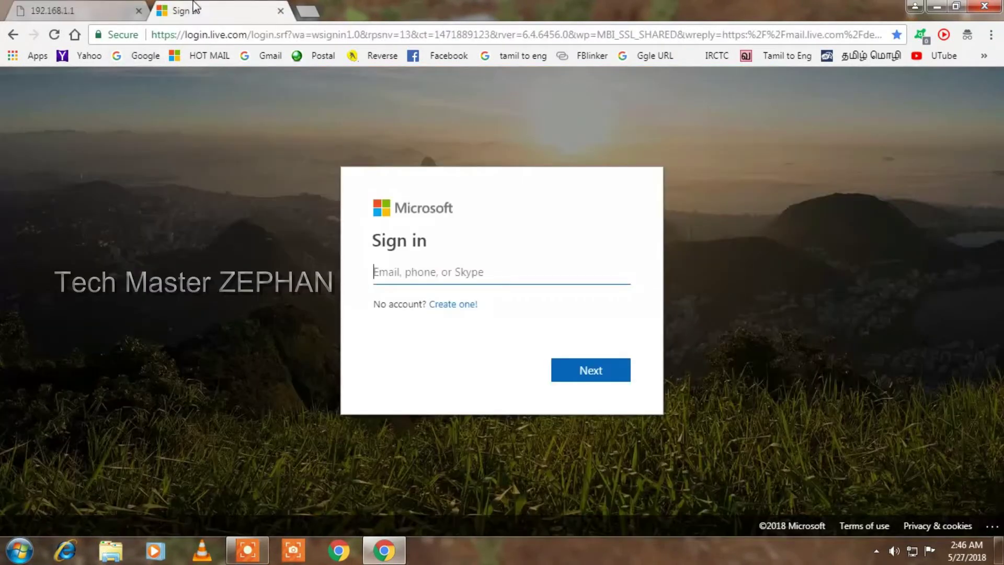
left_click(148, 62)
left_click(138, 11)
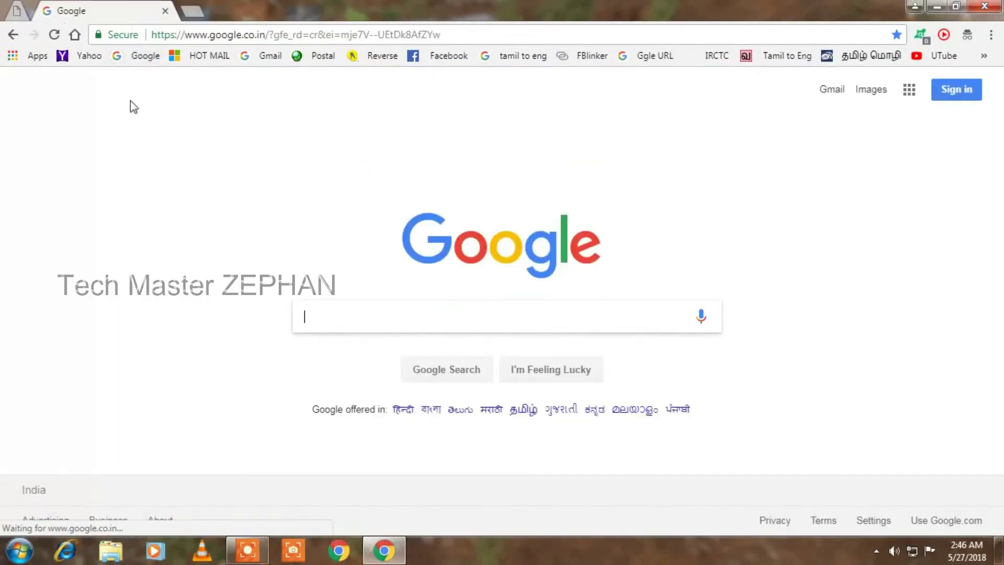